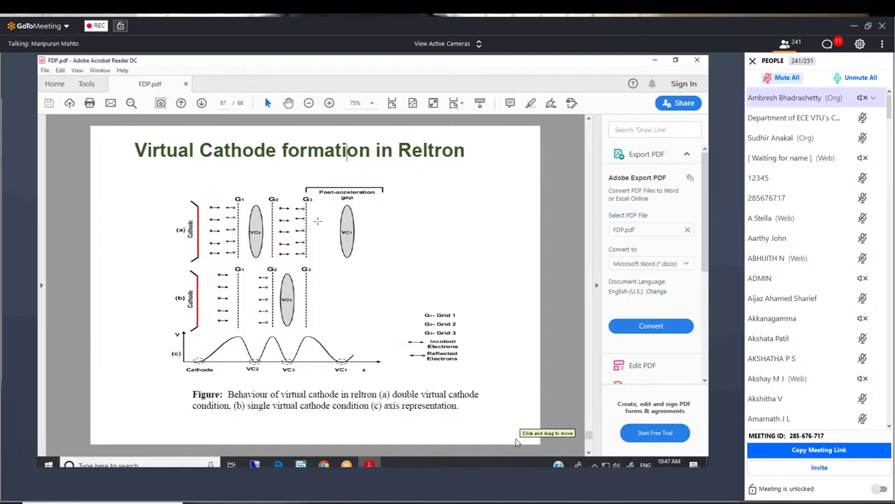
Step: Examine virtual cathode VC1 in the Reltron figure's post-acceleration gap and look briefly at the closing page
{"action": "left_click_drag", "start_coordinate": [343, 212], "coordinate": [346, 252]}
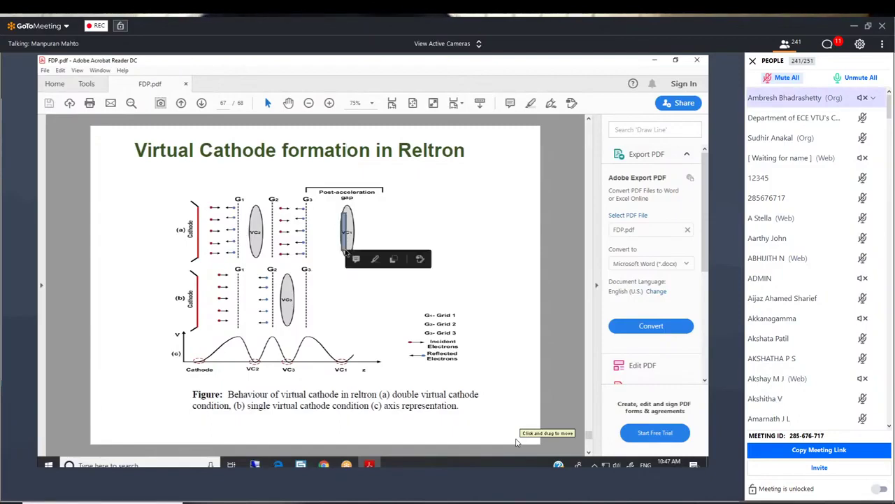
{"action": "left_click", "coordinate": [348, 223]}
{"action": "left_click", "coordinate": [347, 220]}
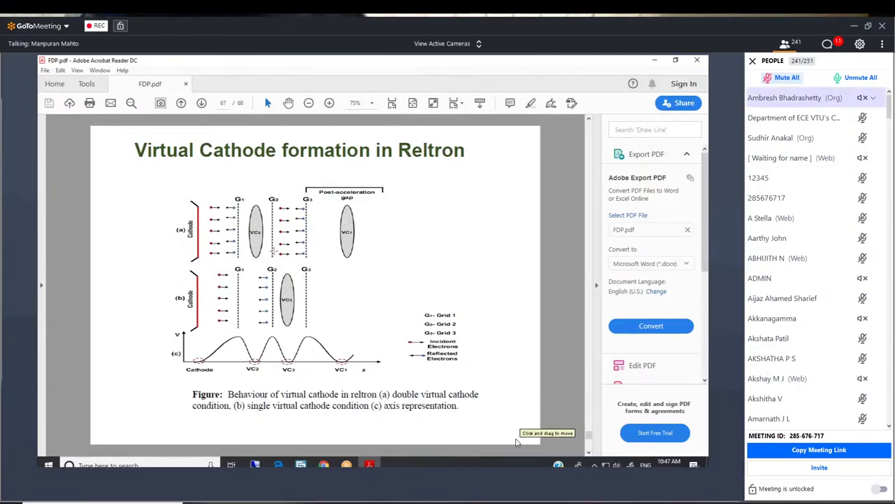
{"action": "key", "text": "Down"}
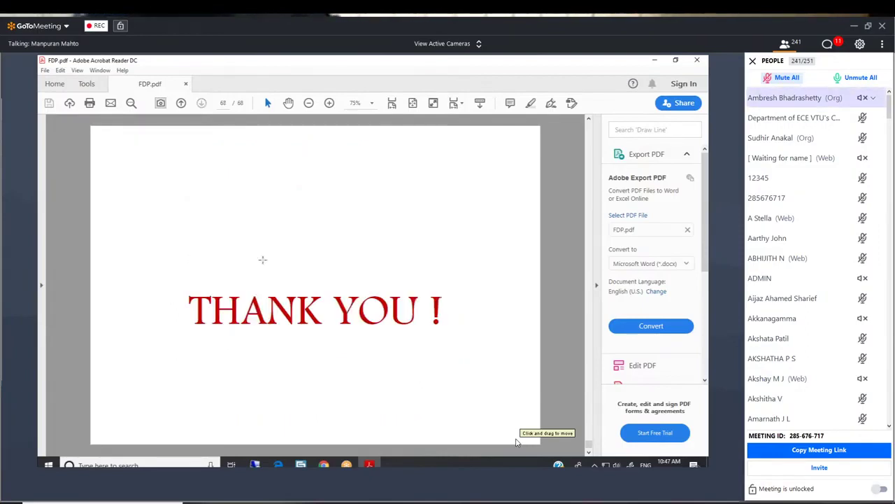
{"action": "key", "text": "Up"}
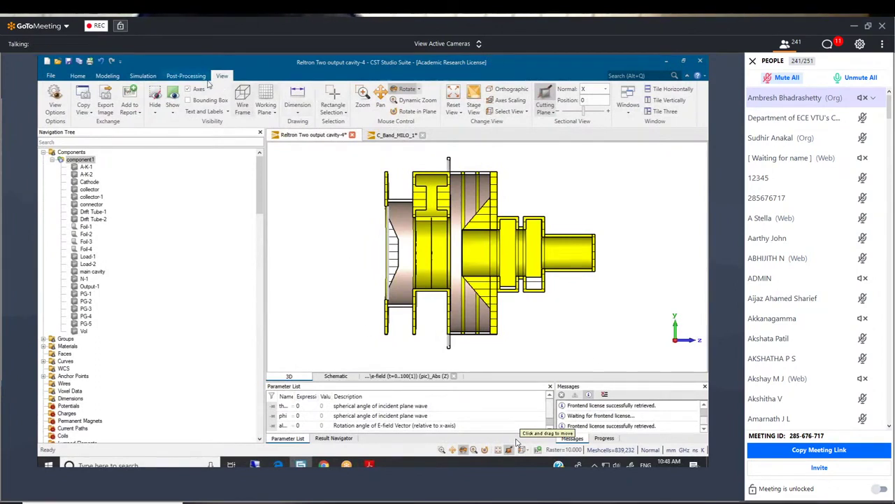
Step: Switch to CST Studio Suite and display the e-field (f=2.6354) [pic] result on the sectioned Reltron model
{"action": "left_click", "coordinate": [396, 92]}
{"action": "left_click_drag", "start_coordinate": [437, 202], "coordinate": [445, 252]}
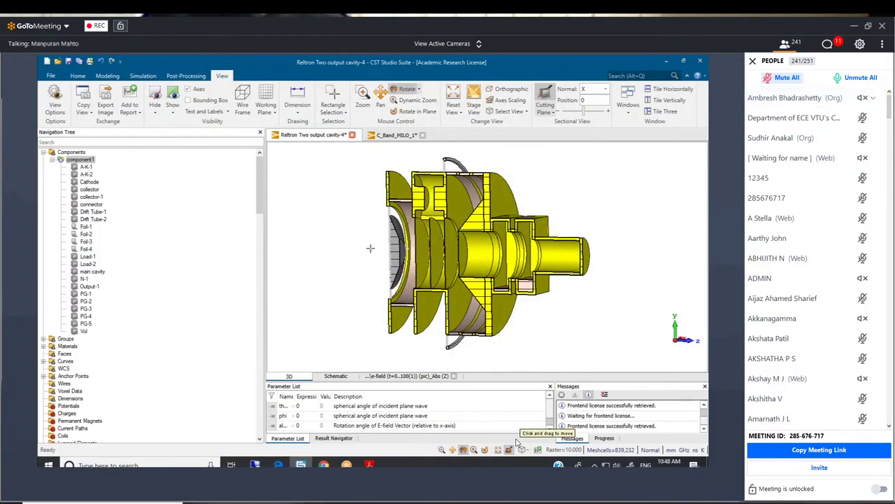
{"action": "left_click_drag", "start_coordinate": [258, 206], "coordinate": [248, 297]}
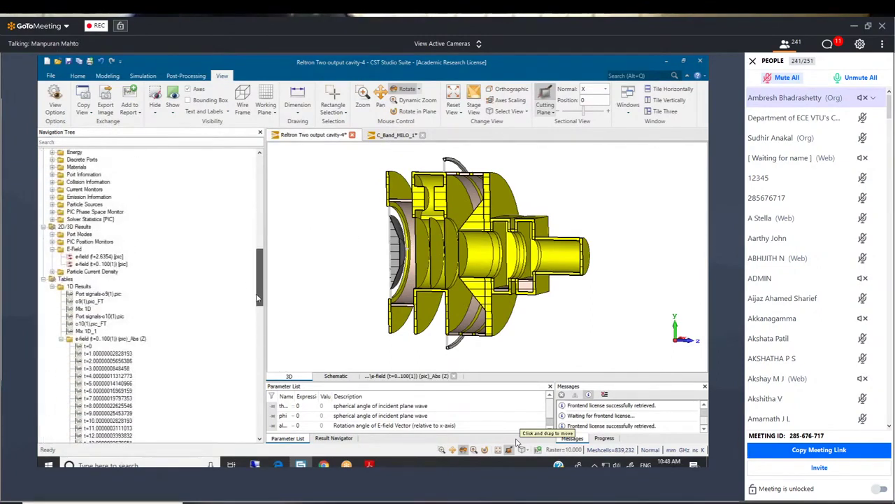
{"action": "left_click", "coordinate": [62, 340]}
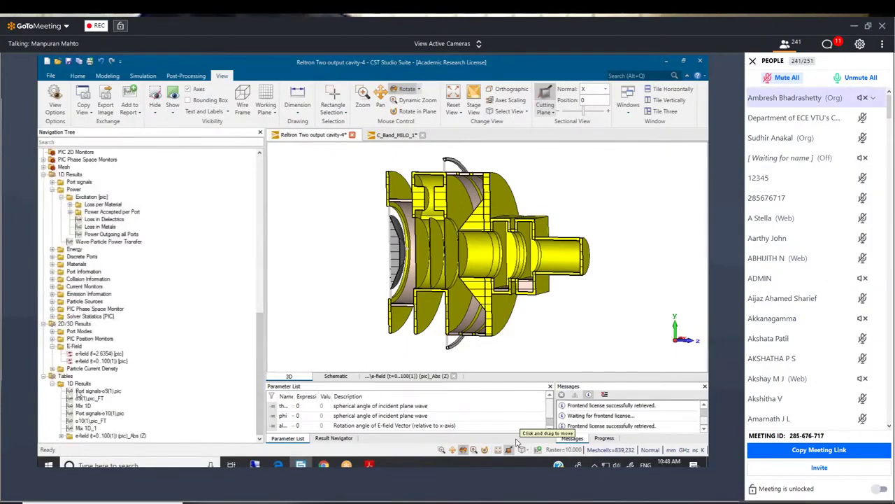
{"action": "left_click", "coordinate": [100, 355]}
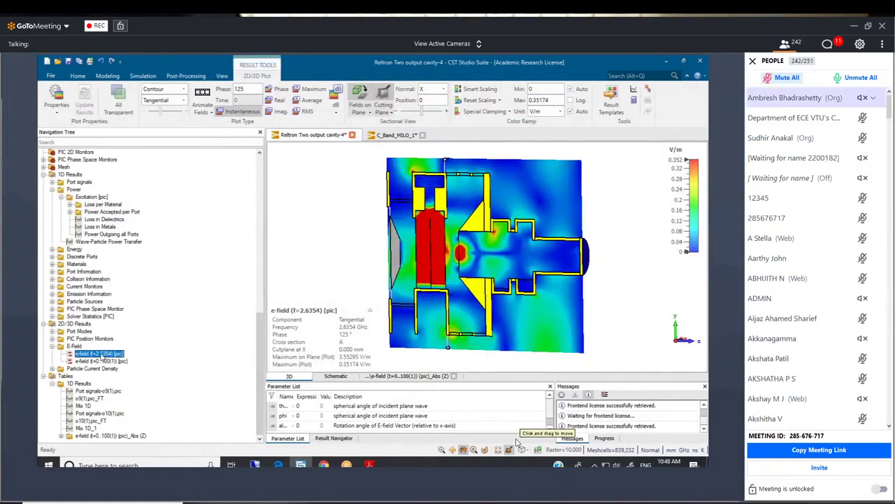
Step: Set the e-field contour plot's animation phase to 0 and its rate to the slowest, then run the animation and close the plot properties
{"action": "right_click", "coordinate": [102, 355]}
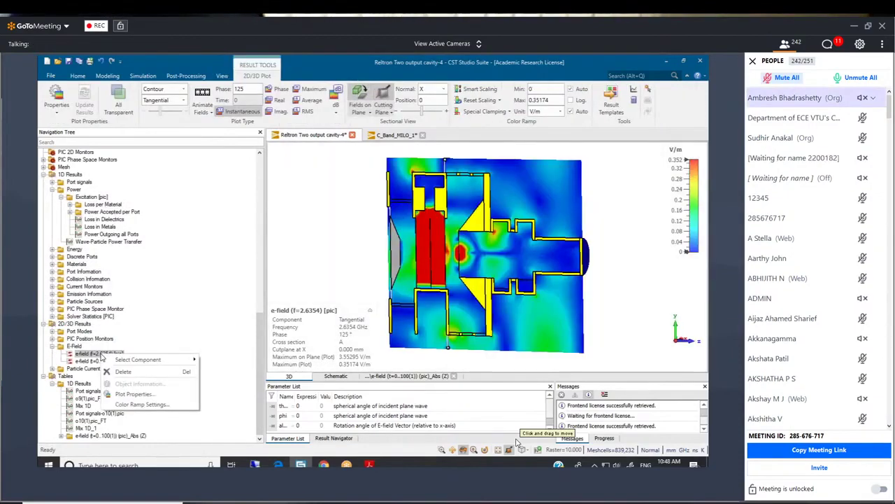
{"action": "left_click", "coordinate": [134, 393]}
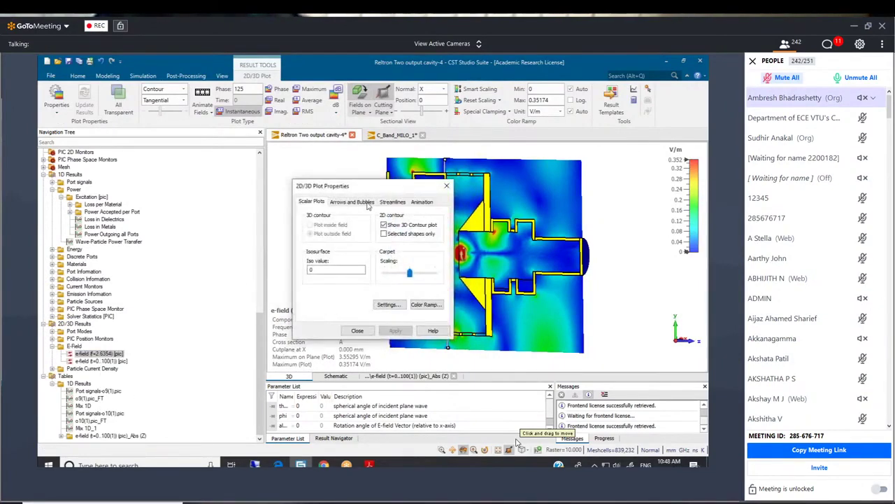
{"action": "left_click_drag", "start_coordinate": [378, 189], "coordinate": [170, 189]}
{"action": "left_click", "coordinate": [214, 200]}
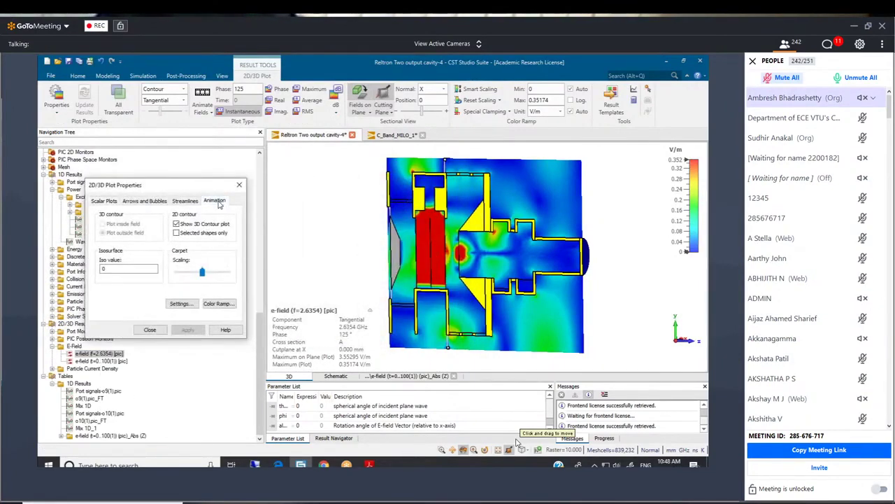
{"action": "left_click_drag", "start_coordinate": [123, 260], "coordinate": [104, 261]}
{"action": "left_click_drag", "start_coordinate": [223, 260], "coordinate": [228, 259]}
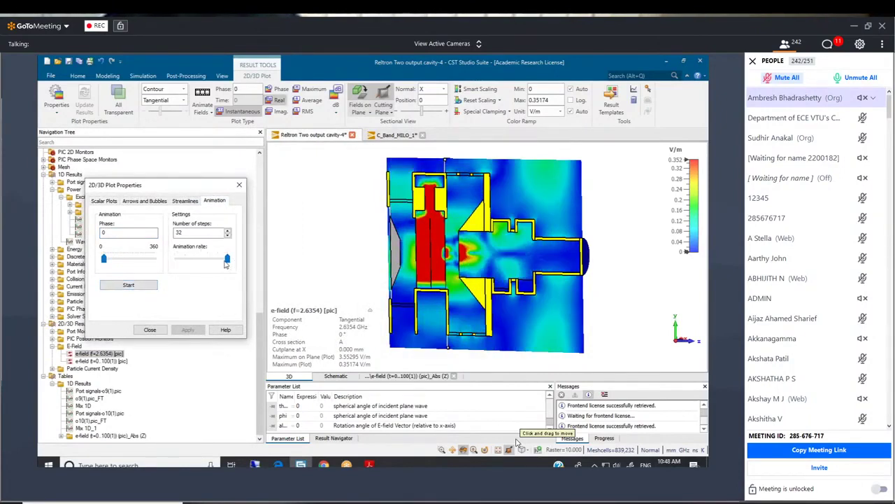
{"action": "left_click_drag", "start_coordinate": [226, 263], "coordinate": [177, 260]}
{"action": "left_click", "coordinate": [139, 288]}
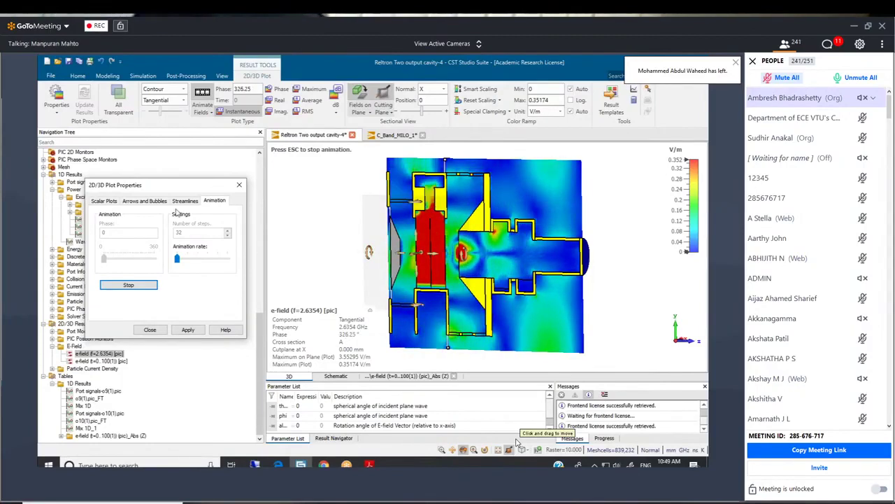
{"action": "left_click", "coordinate": [240, 188]}
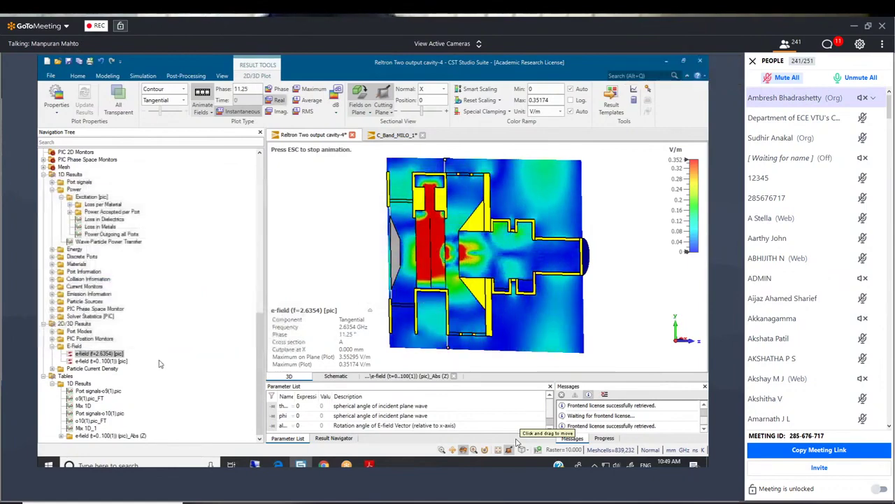
Step: Stop the running e-field (f=2.6354) animation through its plot properties and close the dialog
{"action": "right_click", "coordinate": [113, 355]}
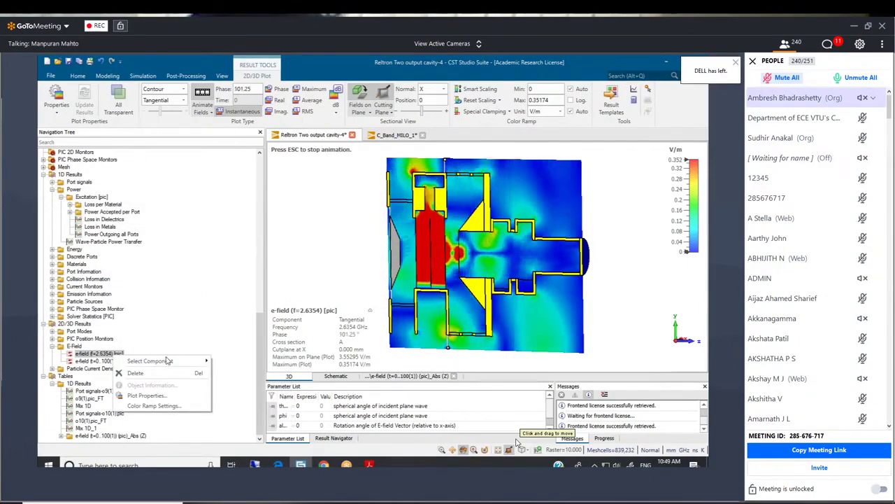
{"action": "left_click", "coordinate": [168, 403]}
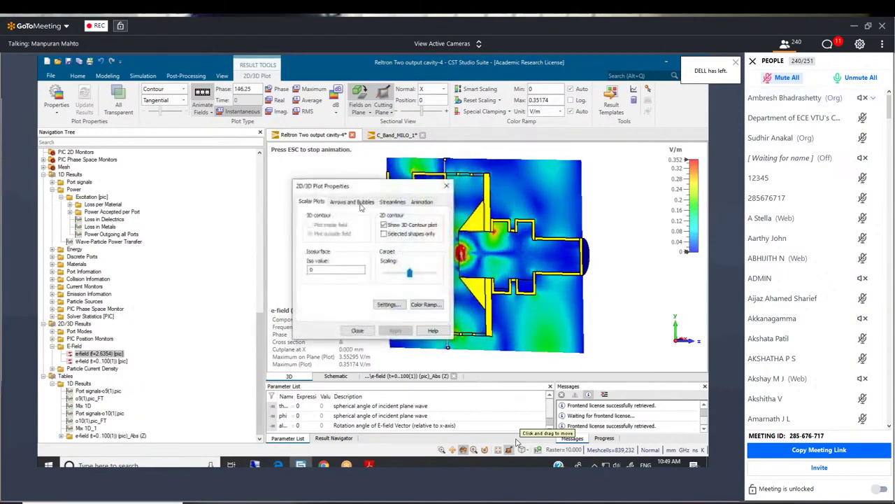
{"action": "left_click", "coordinate": [422, 201]}
{"action": "left_click", "coordinate": [338, 285]}
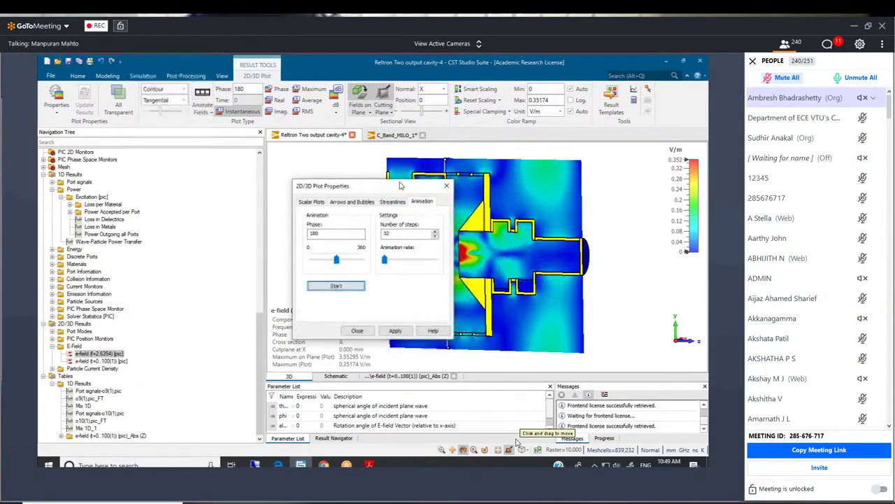
{"action": "left_click_drag", "start_coordinate": [328, 187], "coordinate": [201, 221]}
{"action": "left_click", "coordinate": [230, 365]}
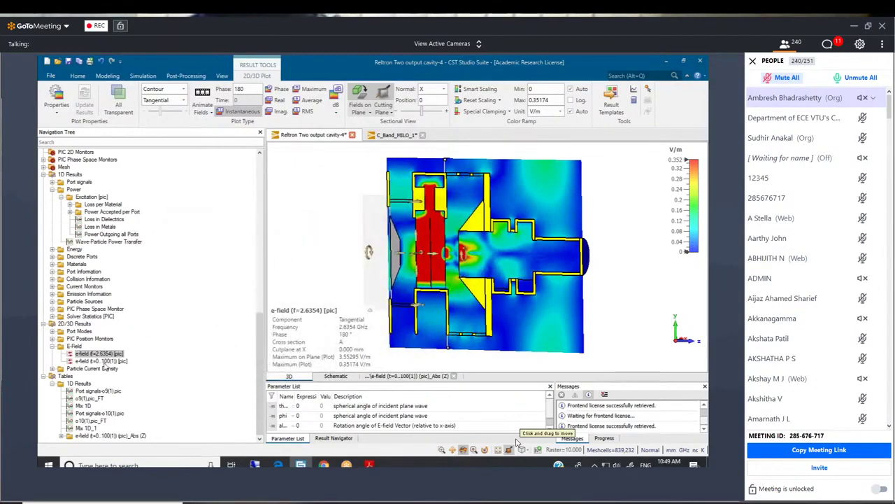
Step: Show the e-field (f=2.6354) result as a Vector plot and switch the model to the Left view
{"action": "right_click", "coordinate": [112, 354]}
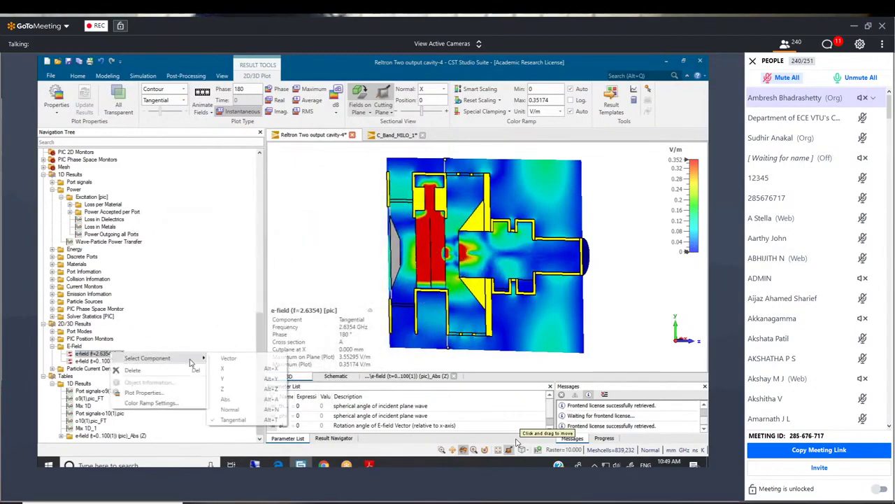
{"action": "left_click", "coordinate": [216, 359]}
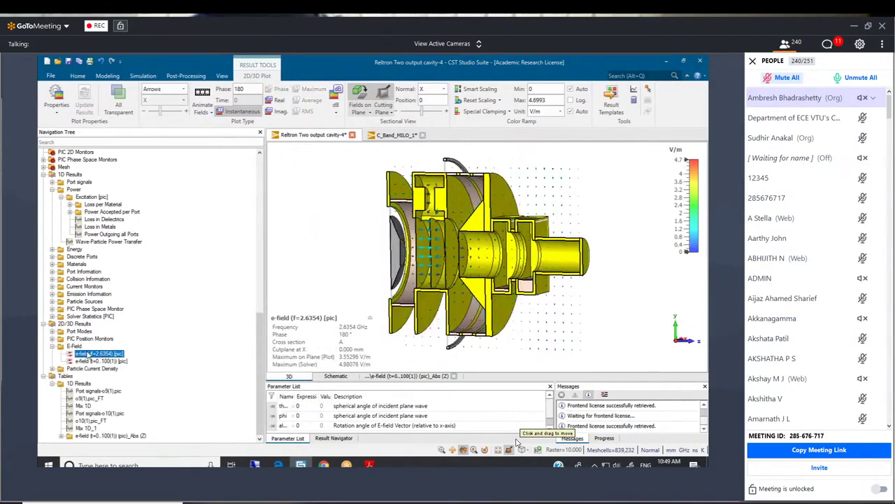
{"action": "left_click", "coordinate": [222, 76]}
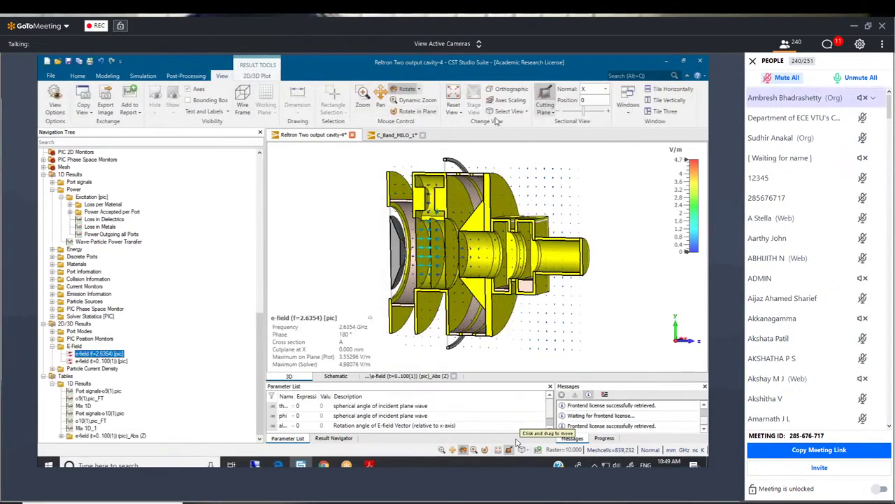
{"action": "left_click", "coordinate": [525, 113]}
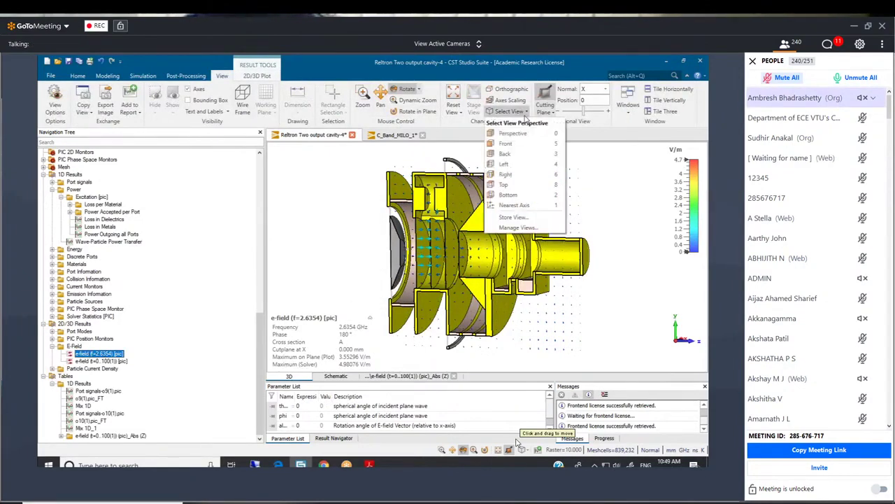
{"action": "left_click", "coordinate": [521, 164]}
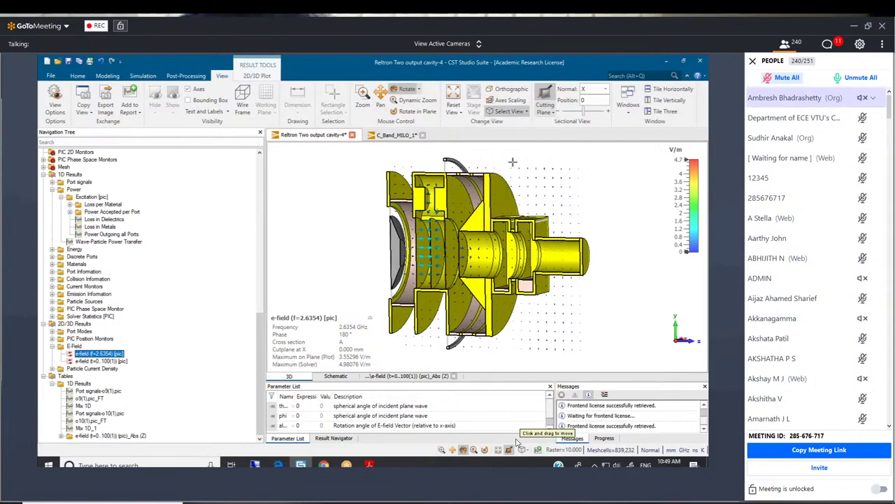
Step: Change the color ramp of the e-field arrow plot to log scaling
{"action": "right_click", "coordinate": [112, 357]}
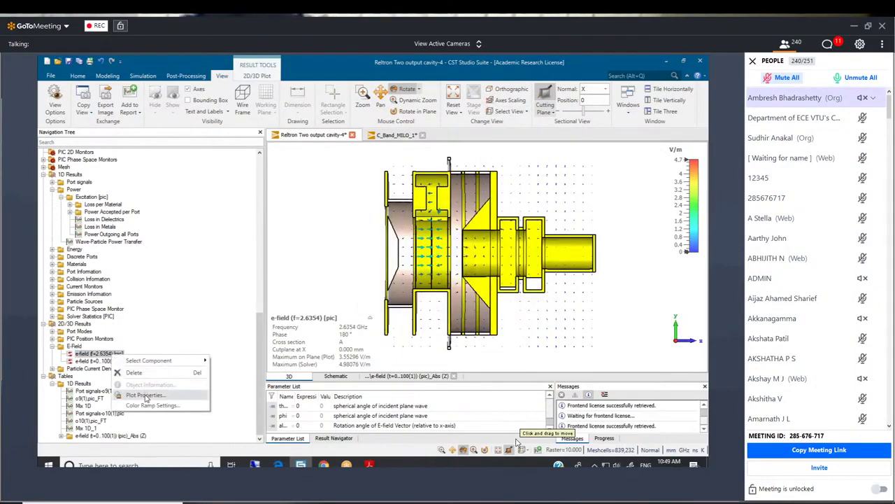
{"action": "left_click", "coordinate": [185, 393]}
{"action": "left_click_drag", "start_coordinate": [352, 185], "coordinate": [217, 196]}
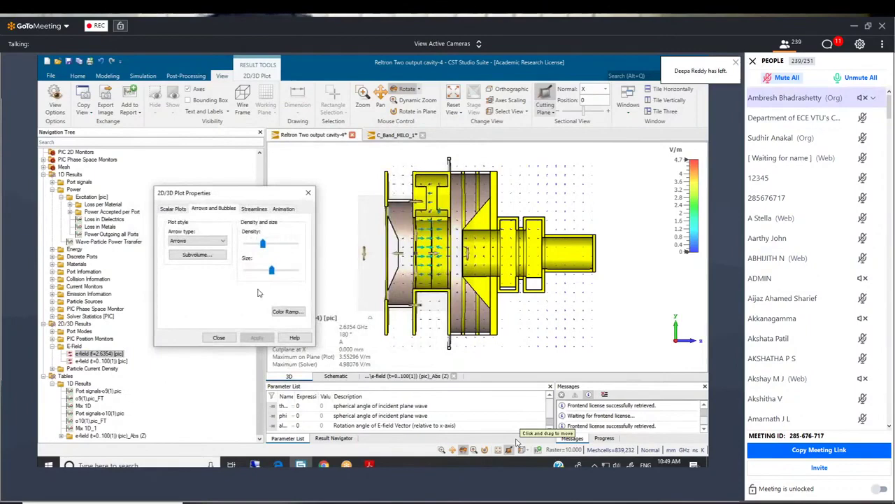
{"action": "left_click", "coordinate": [289, 312]}
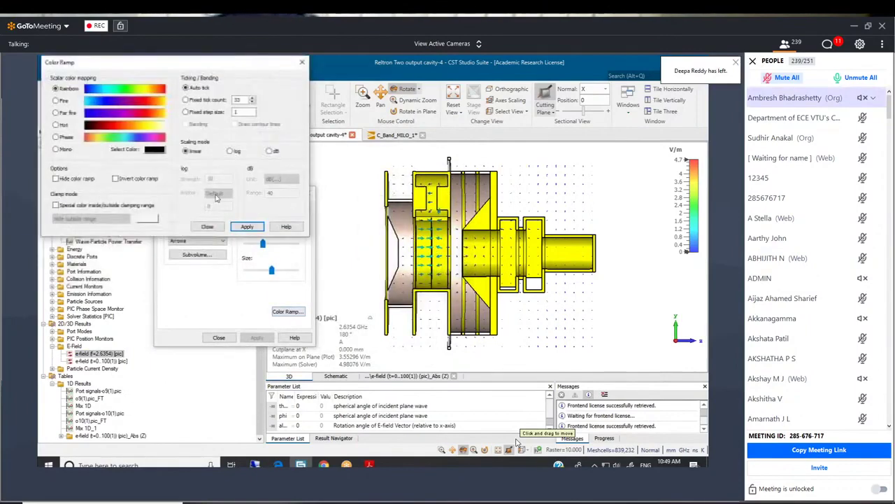
{"action": "left_click", "coordinate": [230, 151]}
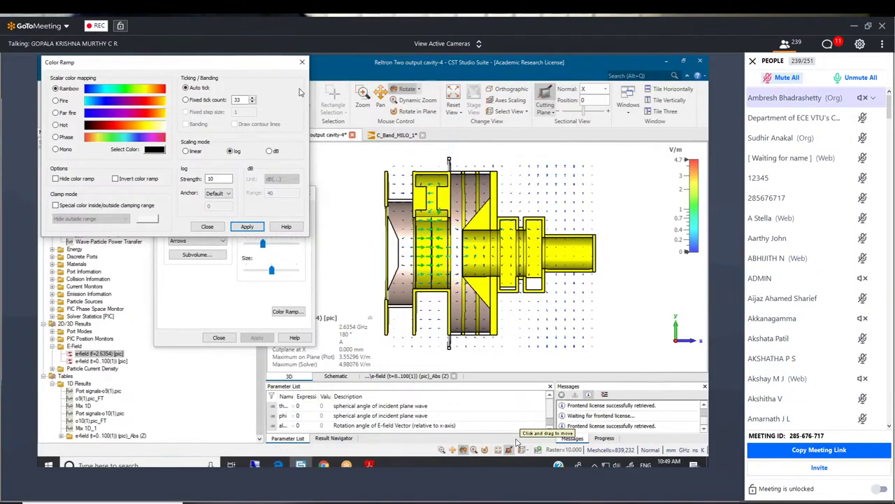
{"action": "left_click", "coordinate": [208, 227]}
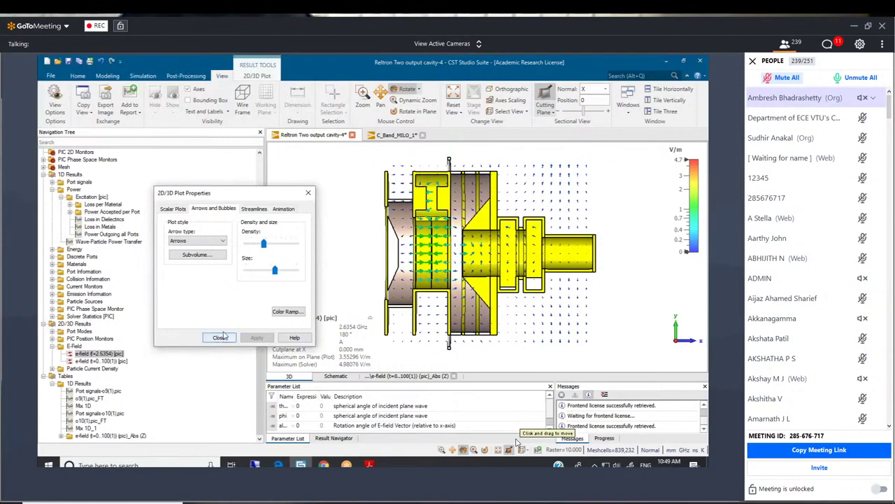
Step: Play the e-field arrow animation to view the field over the phase, stop it, and close the plot properties
{"action": "left_click", "coordinate": [283, 209]}
{"action": "left_click", "coordinate": [197, 292]}
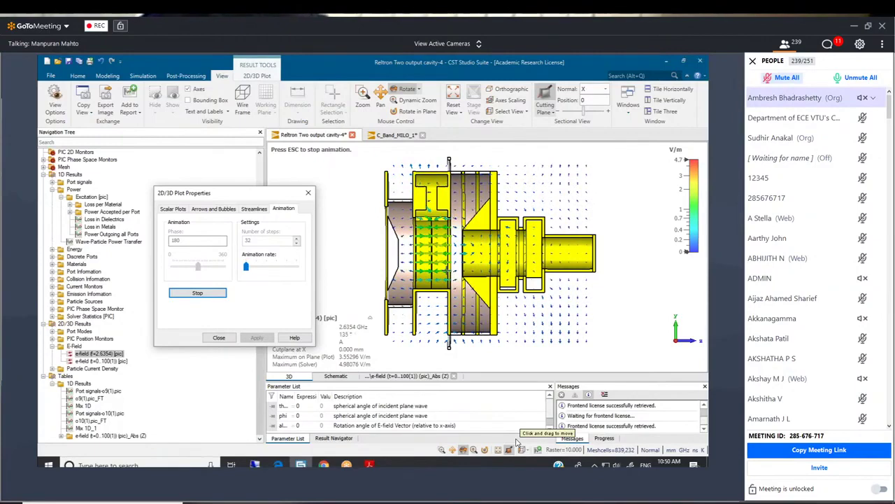
{"action": "left_click", "coordinate": [204, 295]}
{"action": "left_click", "coordinate": [308, 192]}
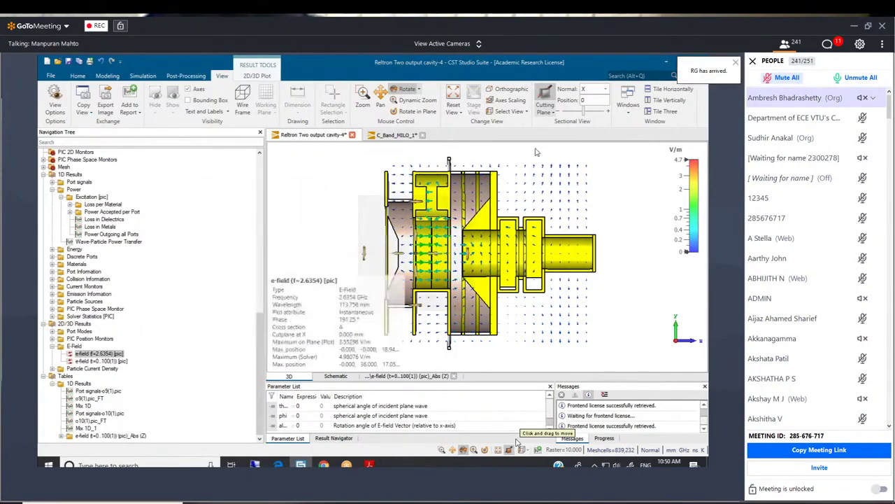
Step: Open the C_Band_MILO_1 project and animate the particles of position monitor 1
{"action": "left_click", "coordinate": [399, 136]}
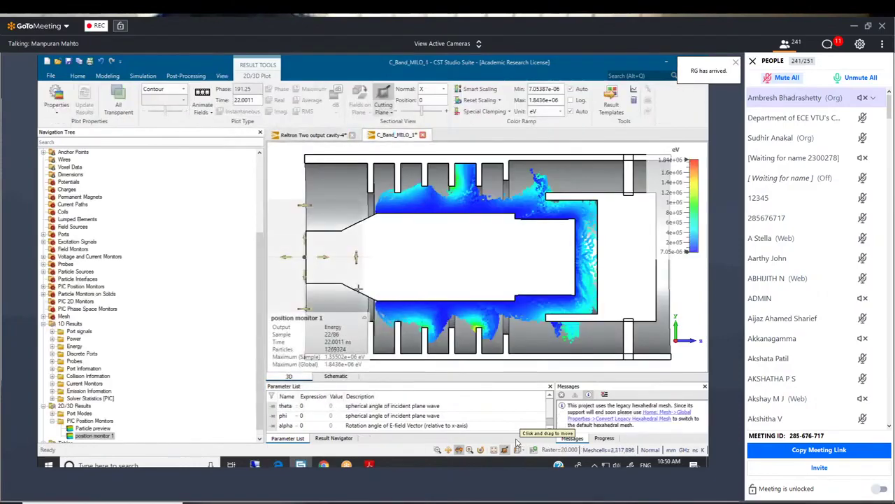
{"action": "right_click", "coordinate": [98, 436]}
{"action": "left_click", "coordinate": [547, 226]}
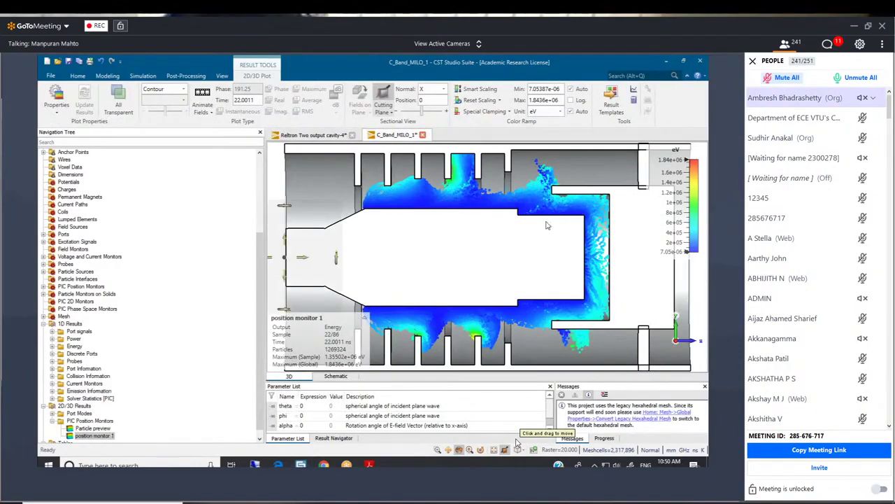
{"action": "right_click", "coordinate": [97, 436]}
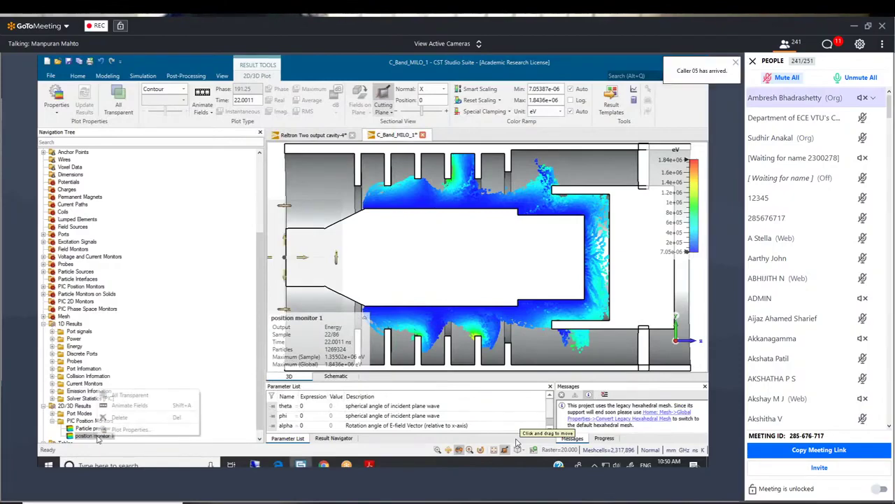
{"action": "left_click", "coordinate": [127, 406]}
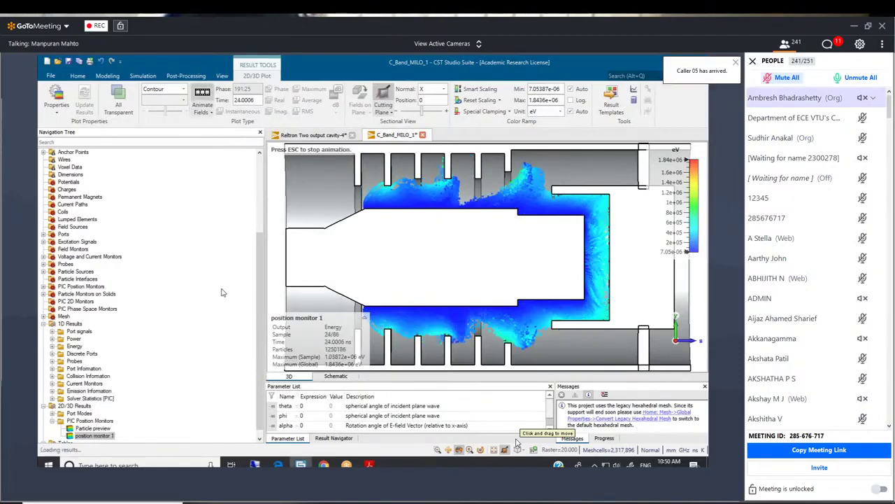